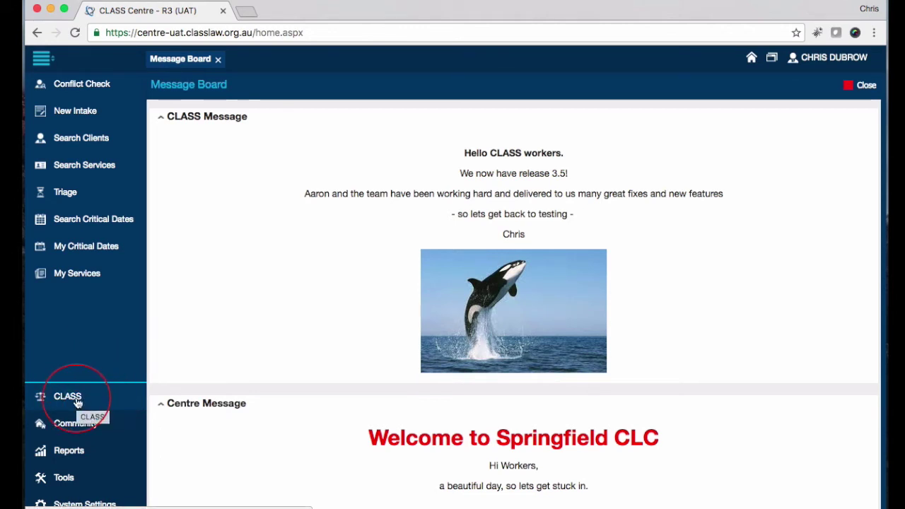
- View the options of the Community and CLASS sections, and open a new client intake form
click(68, 428)
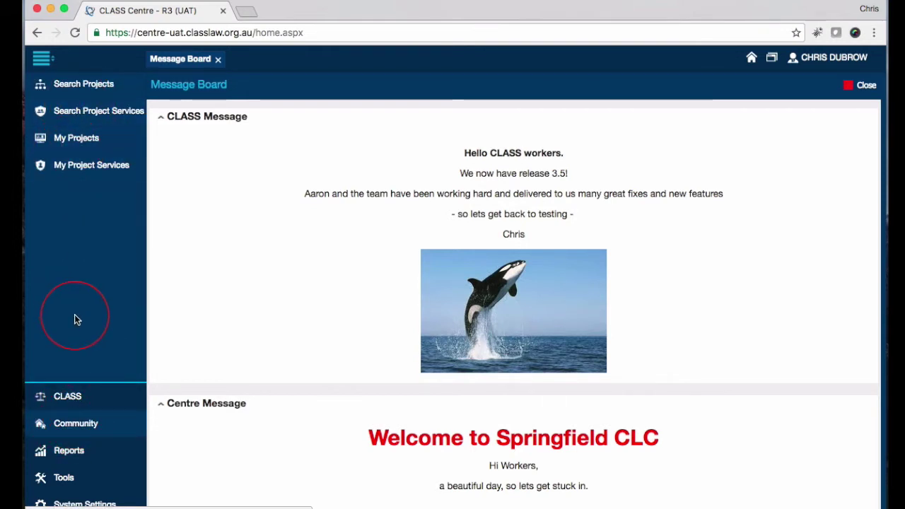
click(65, 394)
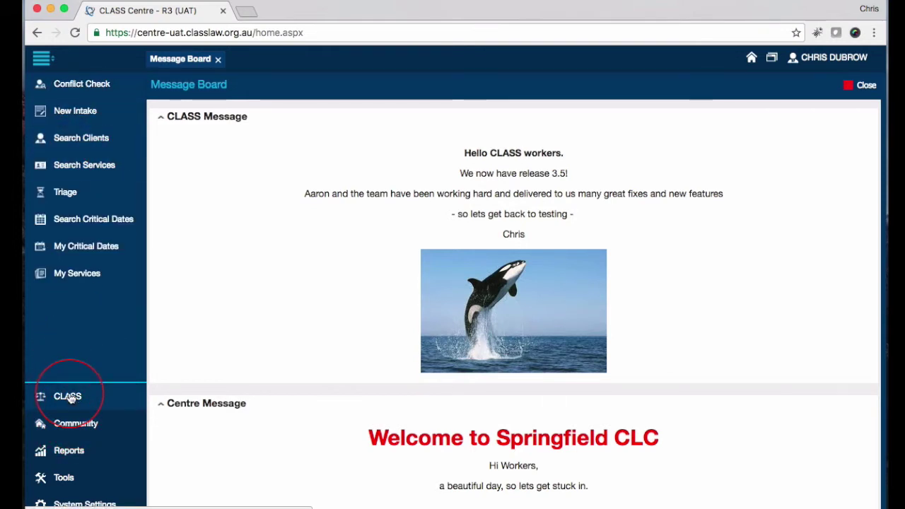
click(84, 118)
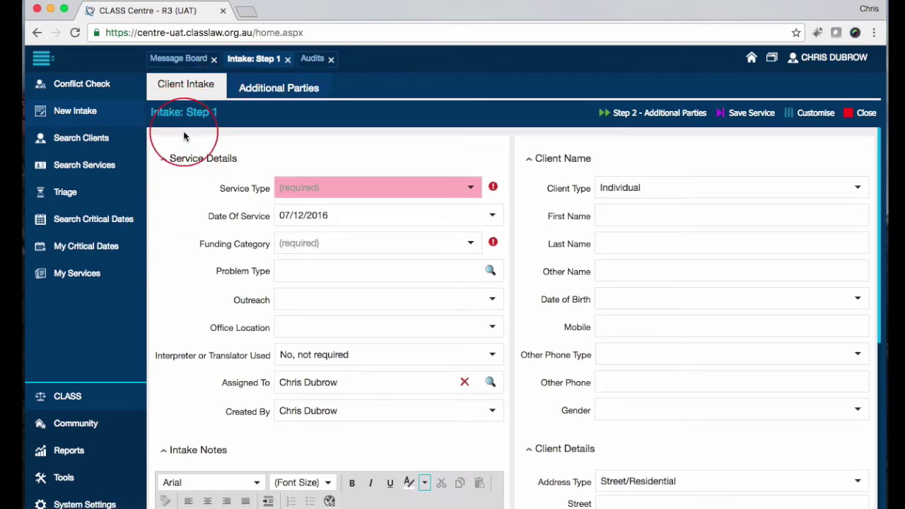
- Look over the intake form's fields and the available Service Type options without choosing one
scroll(511, 206, down, 3)
scroll(511, 202, up, 3)
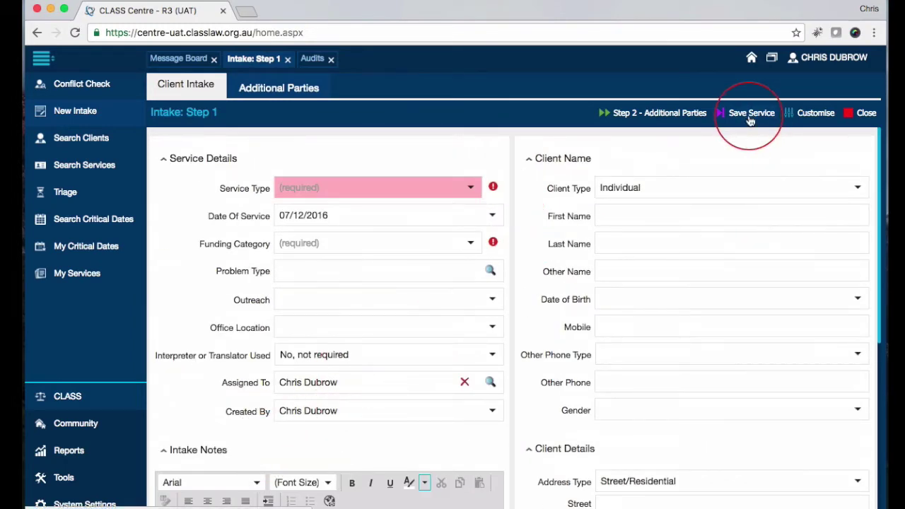
click(469, 187)
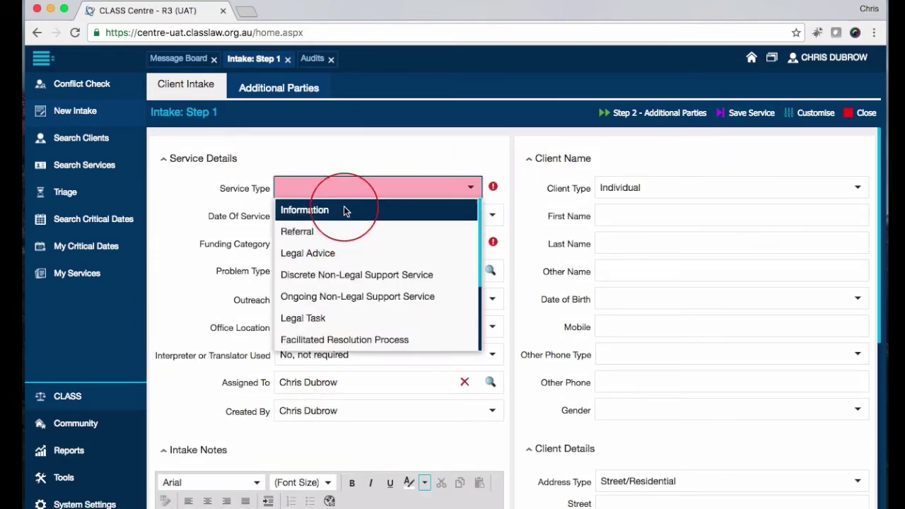
click(350, 158)
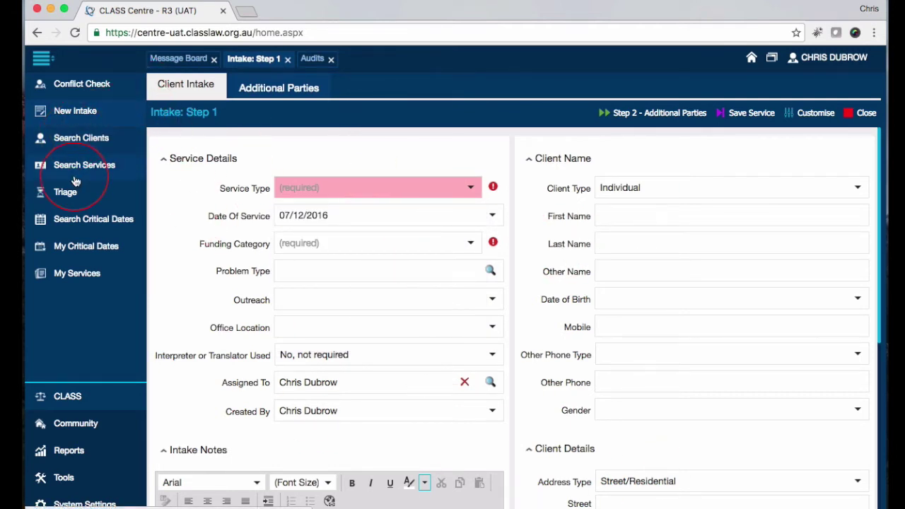
- In the client search list, add the Keywords column between State and Postcode and remove the Gender column
click(85, 141)
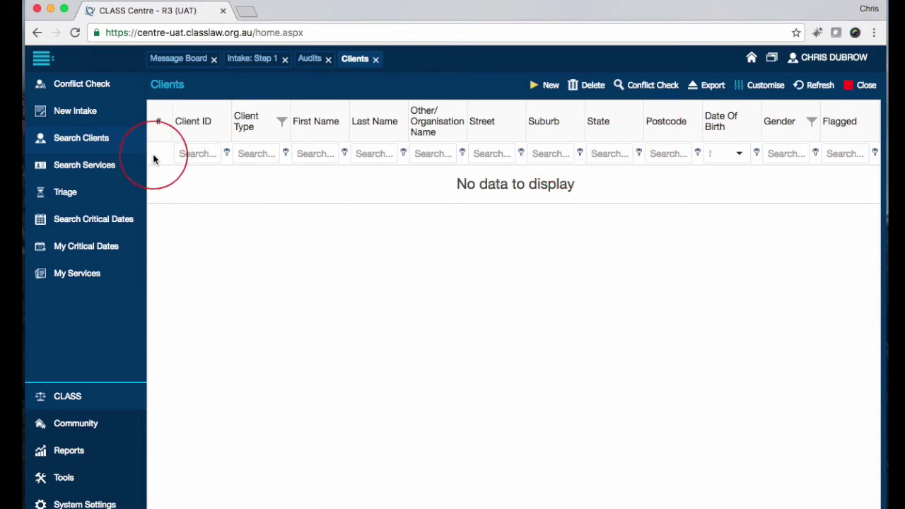
click(91, 139)
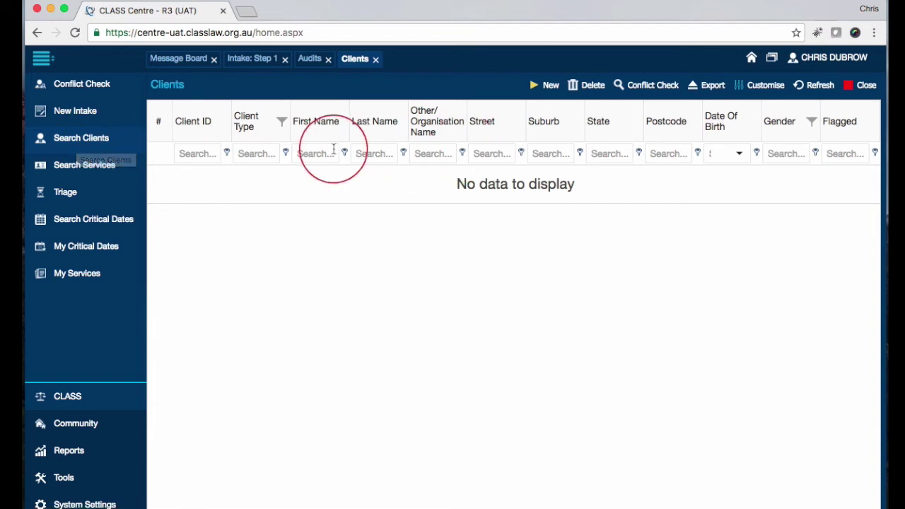
click(776, 86)
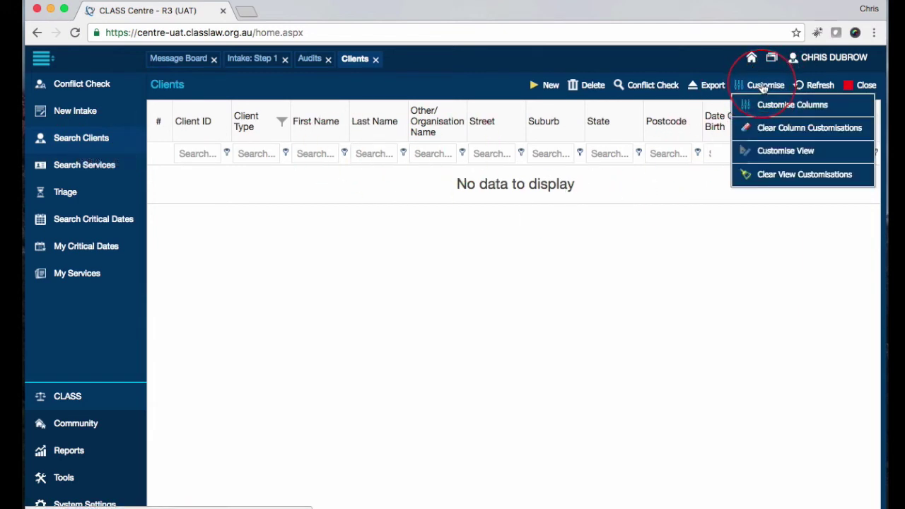
click(751, 85)
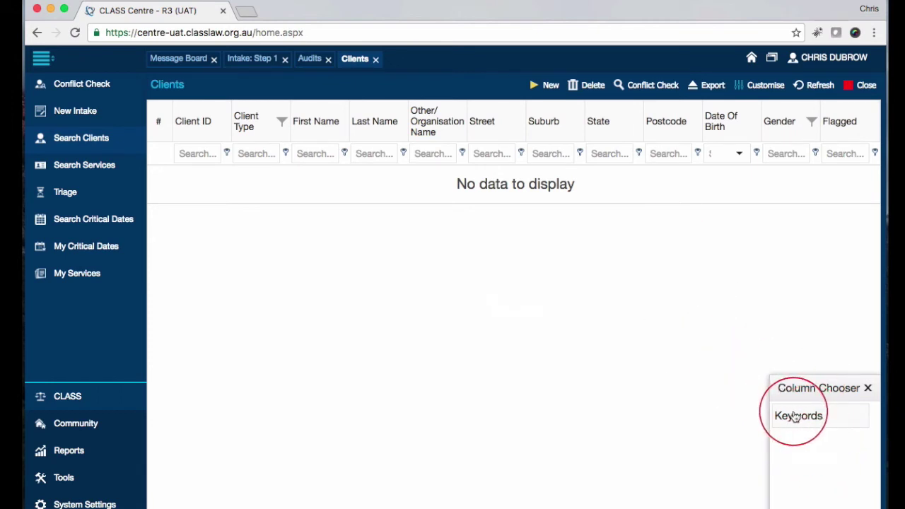
drag(843, 416, 653, 134)
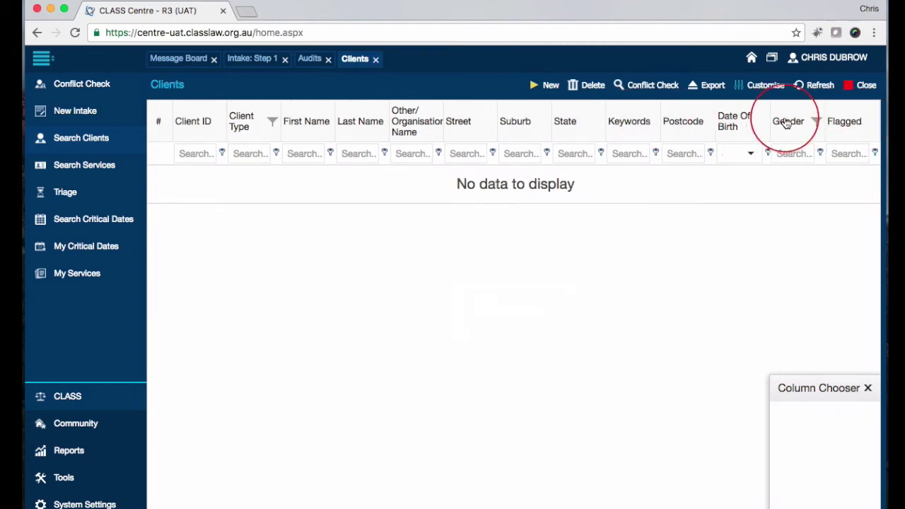
drag(781, 133, 816, 424)
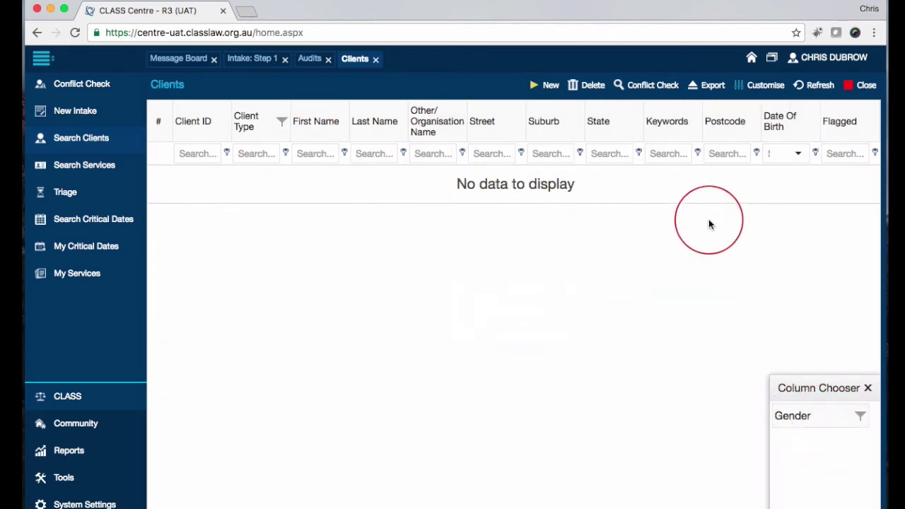
click(84, 166)
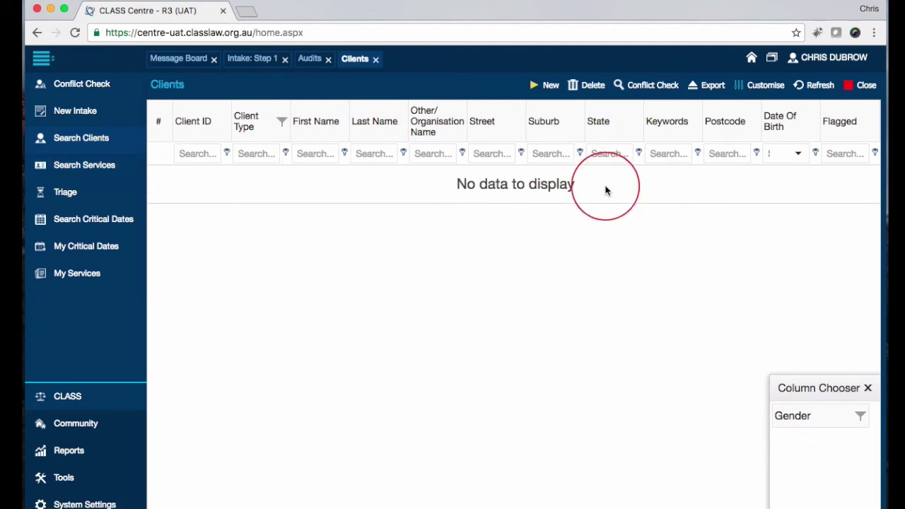
click(82, 92)
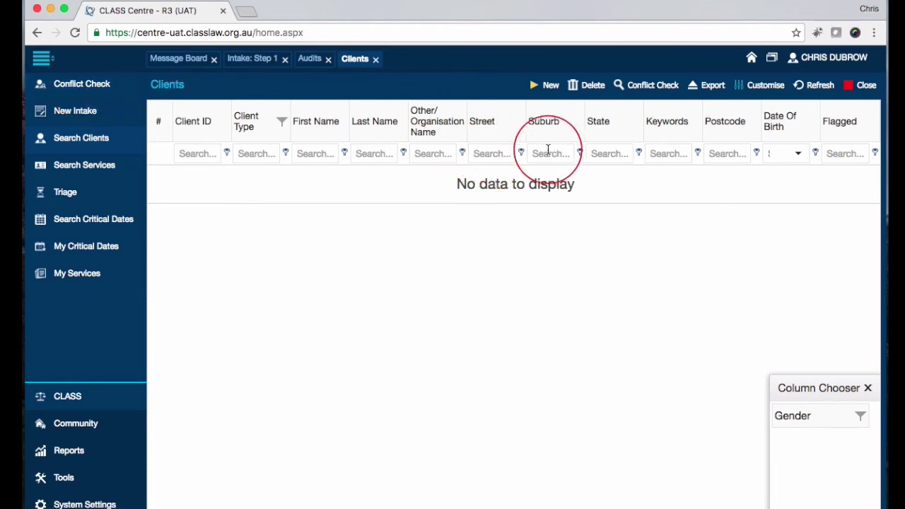
- Open the triage services list and examine its entries by high, medium, low and unassigned priority
click(68, 192)
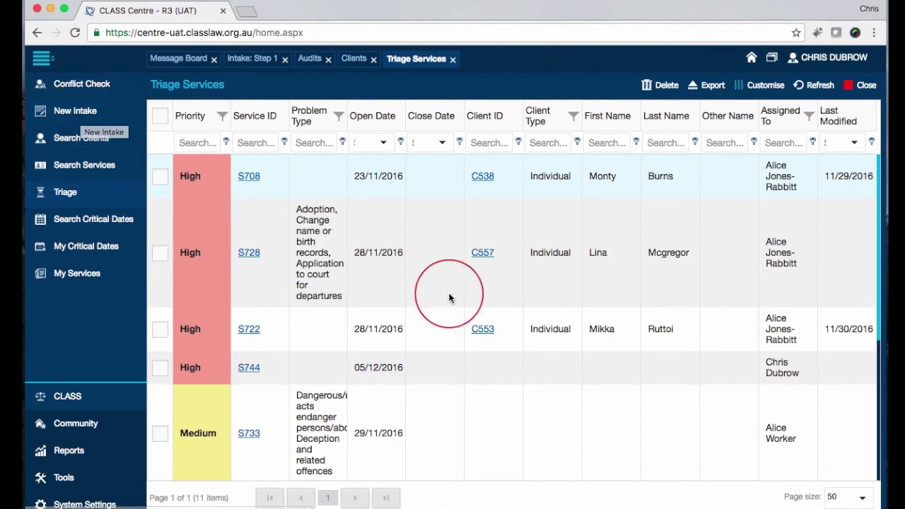
scroll(448, 297, down, 5)
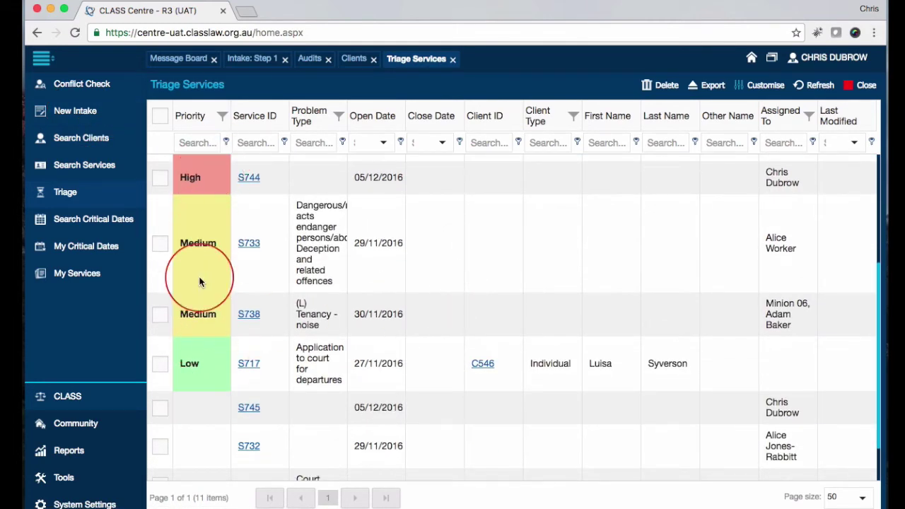
scroll(208, 363, down, 1)
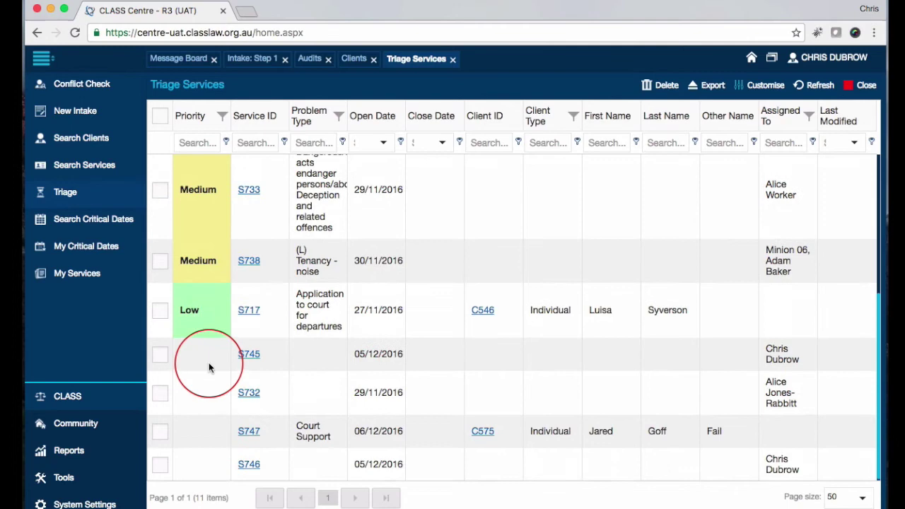
scroll(210, 332, up, 5)
scroll(219, 283, down, 2)
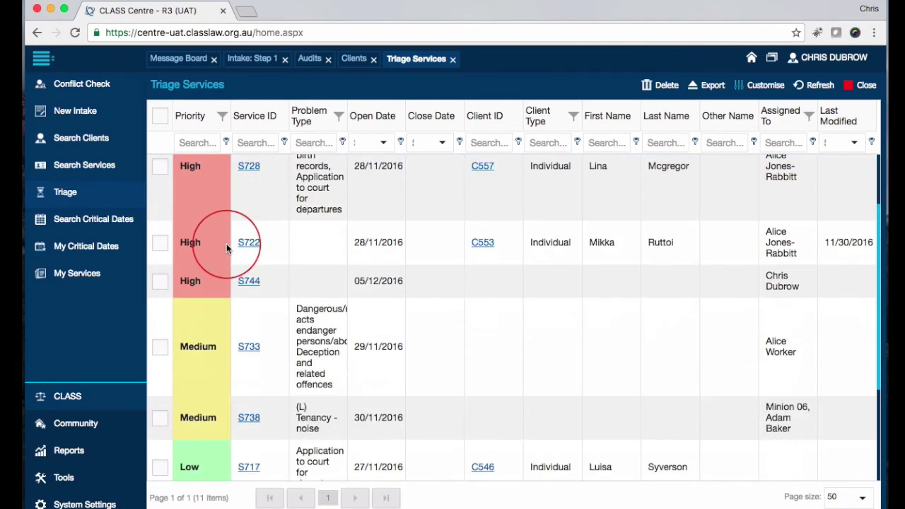
scroll(207, 199, down, 1)
scroll(208, 202, down, 1)
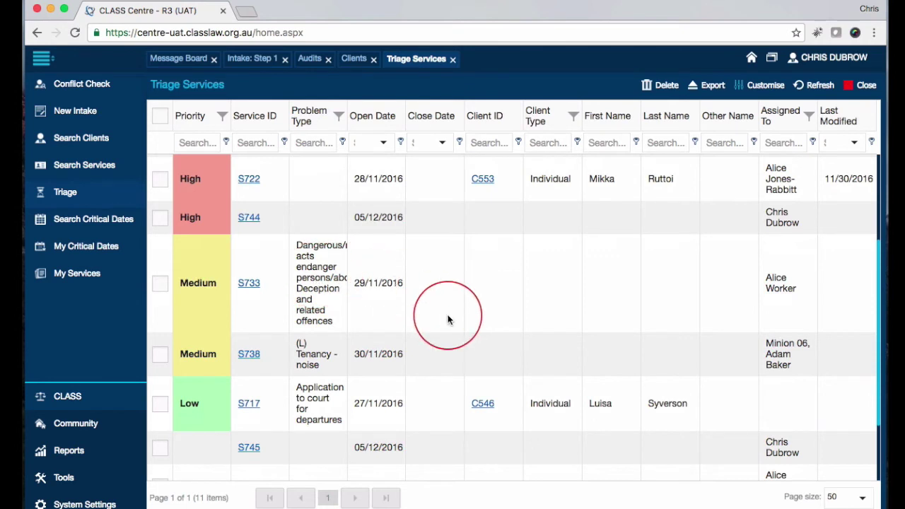
scroll(448, 317, up, 2)
scroll(512, 355, down, 1)
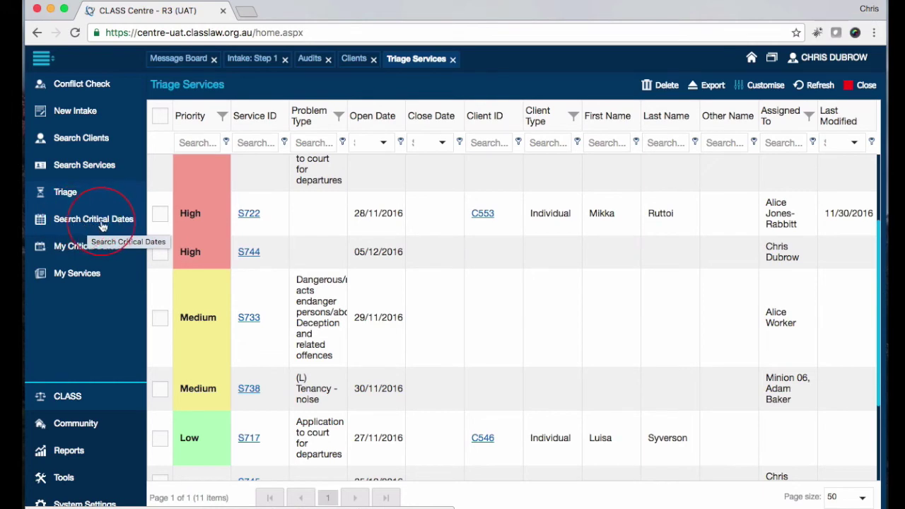
- Open the Critical Dates, My Critical Dates and My Services lists, and check the Community section's options
click(90, 246)
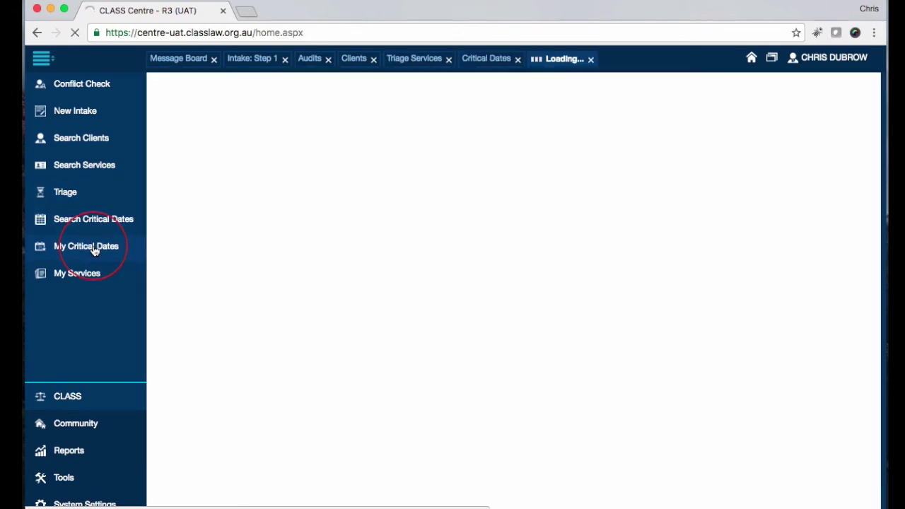
click(79, 275)
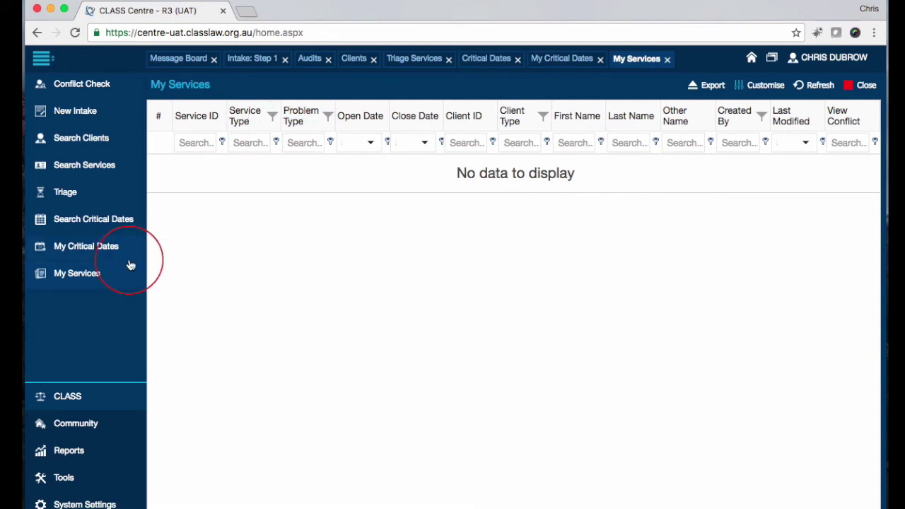
click(78, 424)
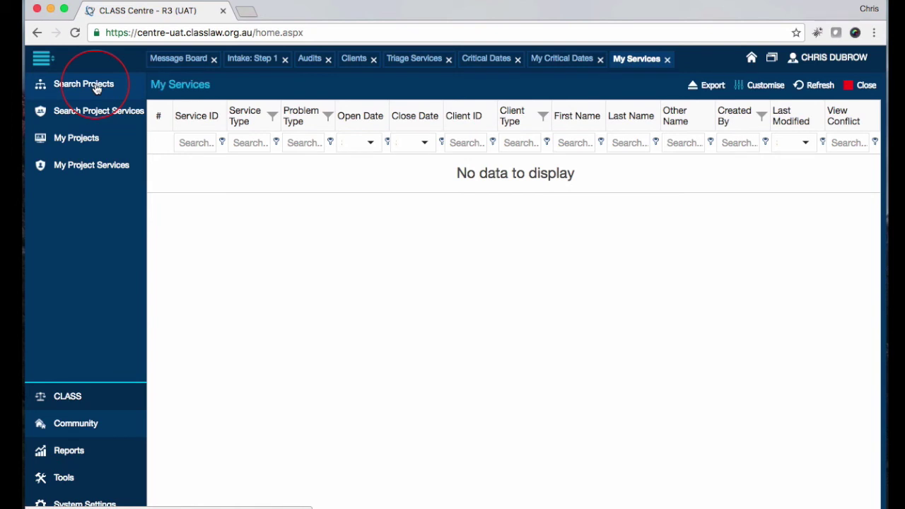
click(61, 396)
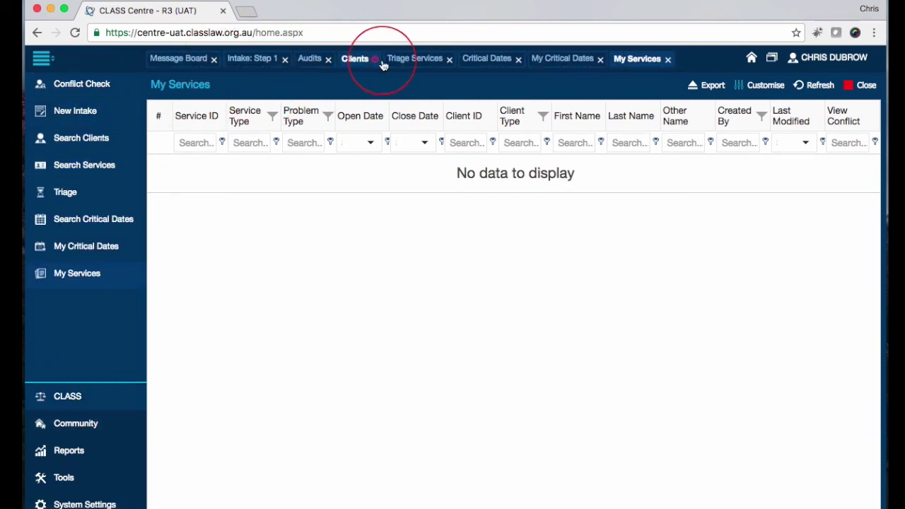
- Revisit the open Intake, Audits and Clients pages, and return to the home Message Board
click(252, 59)
click(315, 58)
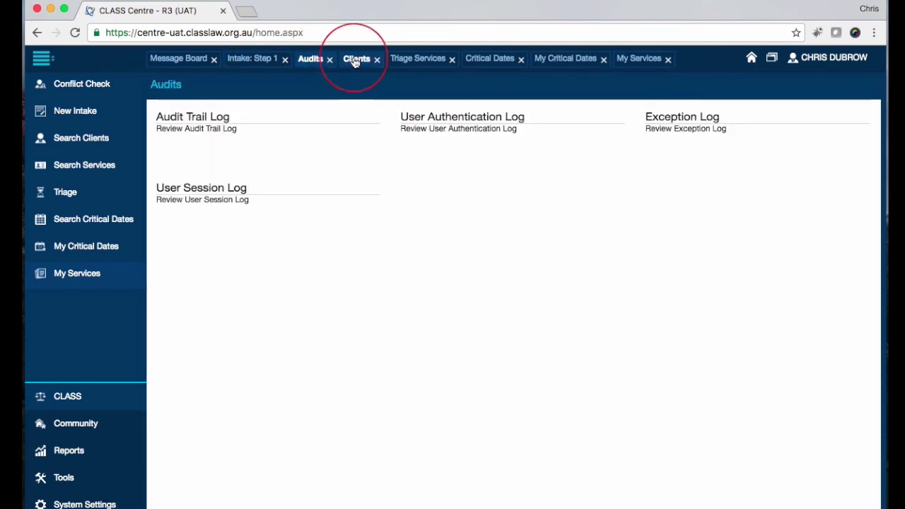
click(355, 60)
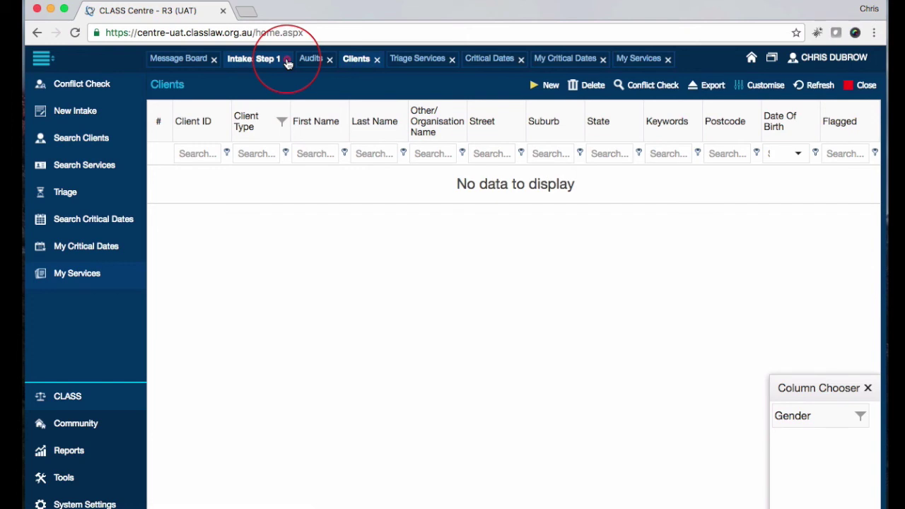
click(752, 61)
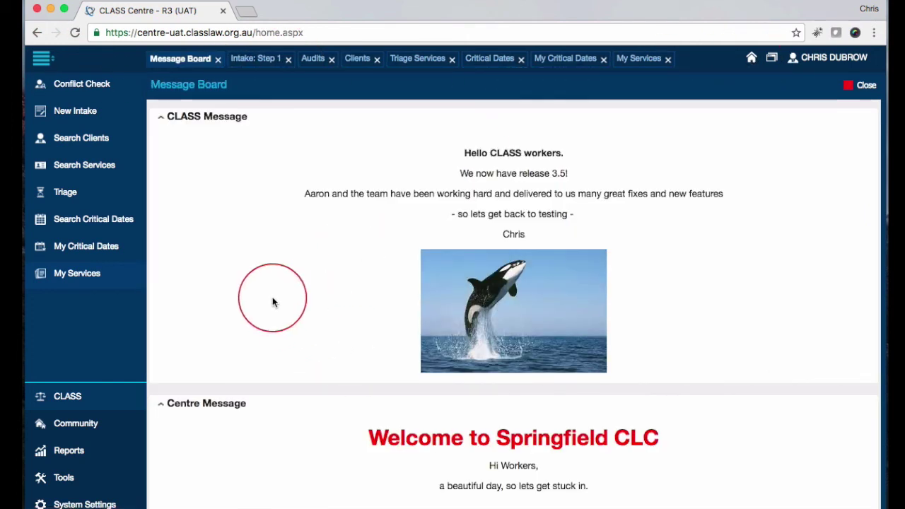
- View the options available for the signed-in user's account without choosing one
click(830, 58)
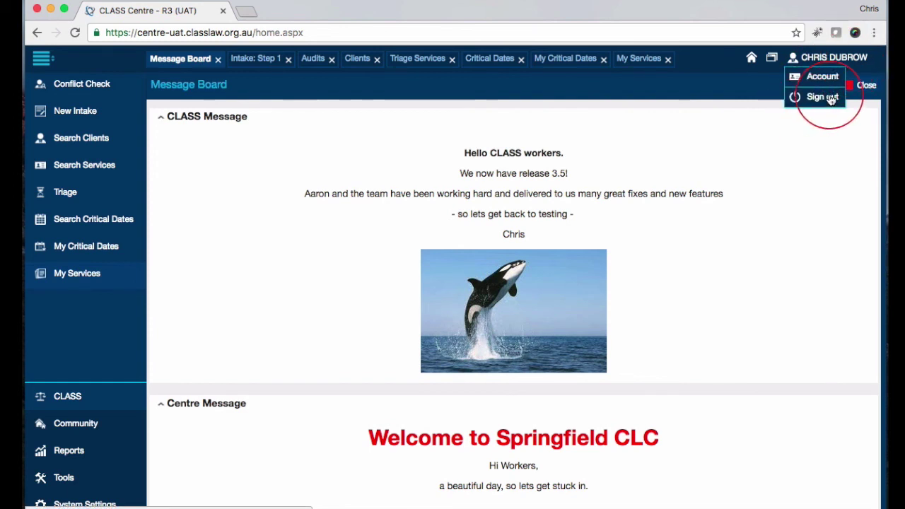
click(728, 83)
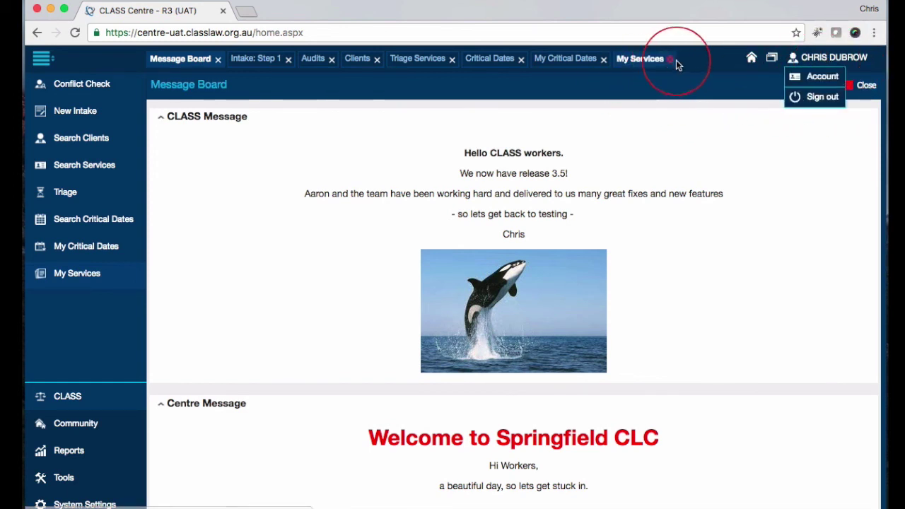